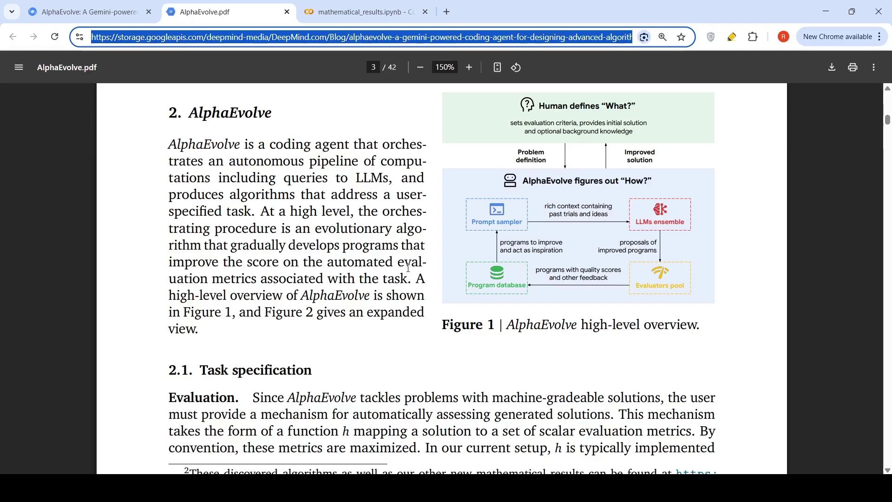
pyautogui.scroll(1, 551, 193)
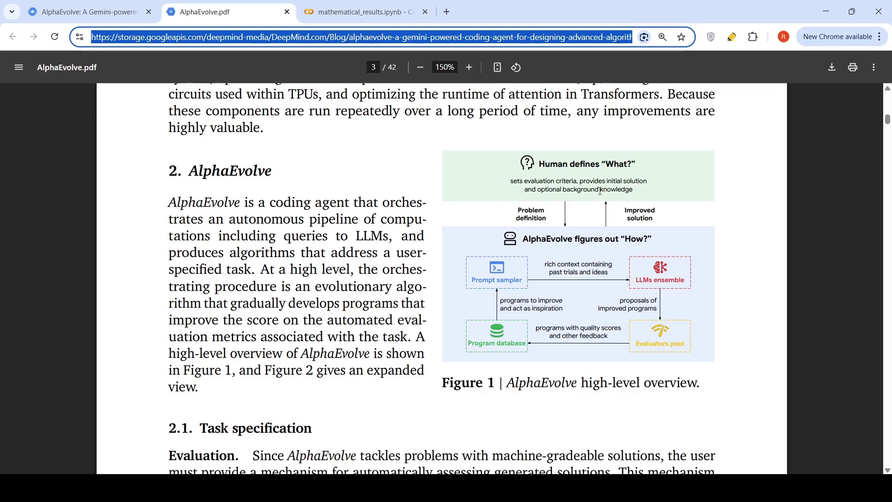
pyautogui.scroll(-8, 601, 191)
pyautogui.scroll(1, 599, 193)
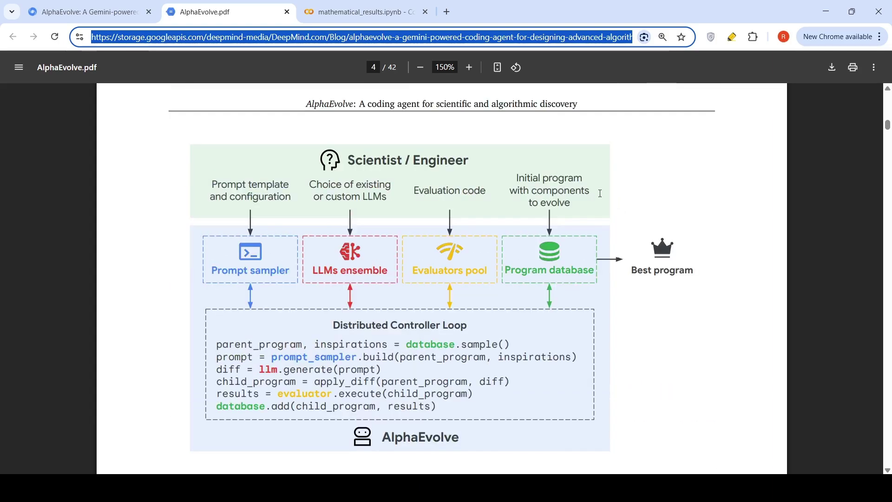
pyautogui.scroll(-1, 599, 193)
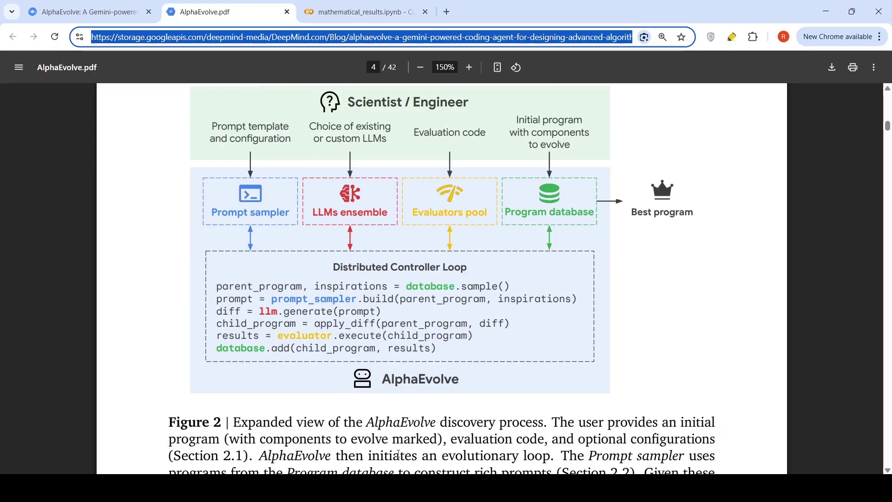
pyautogui.scroll(2, 425, 204)
pyautogui.scroll(-3, 420, 254)
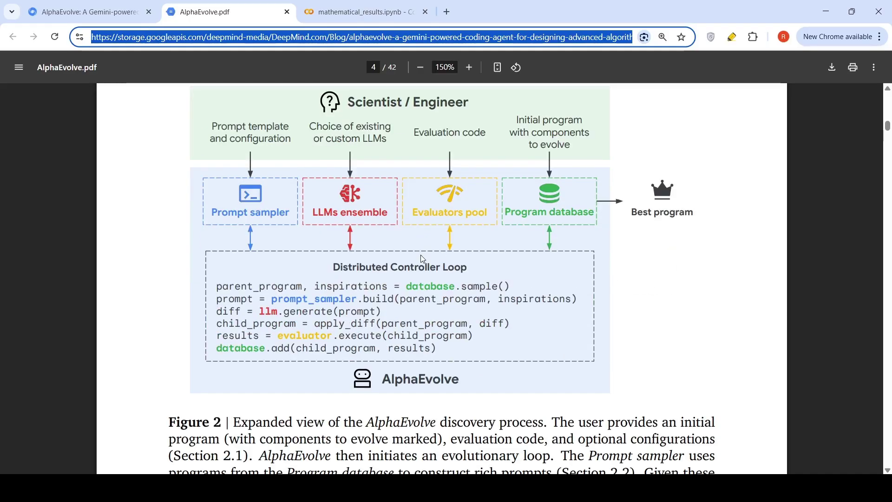
pyautogui.scroll(-2, 421, 255)
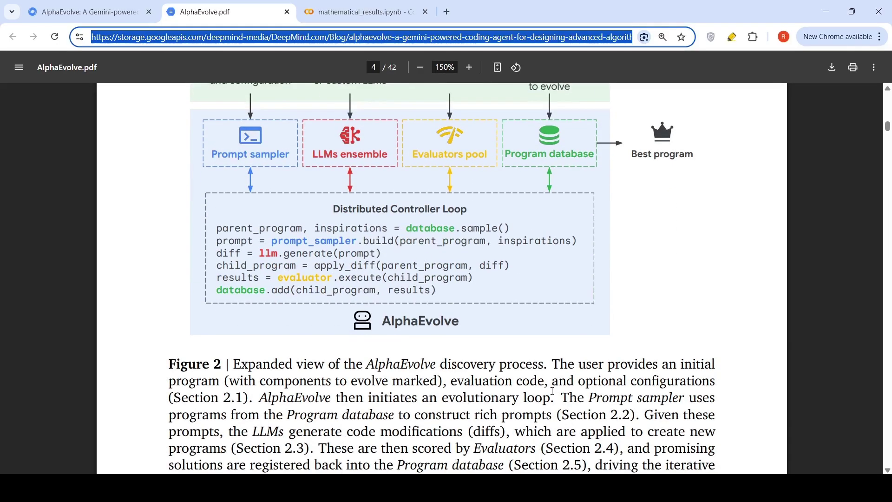
pyautogui.scroll(2, 411, 335)
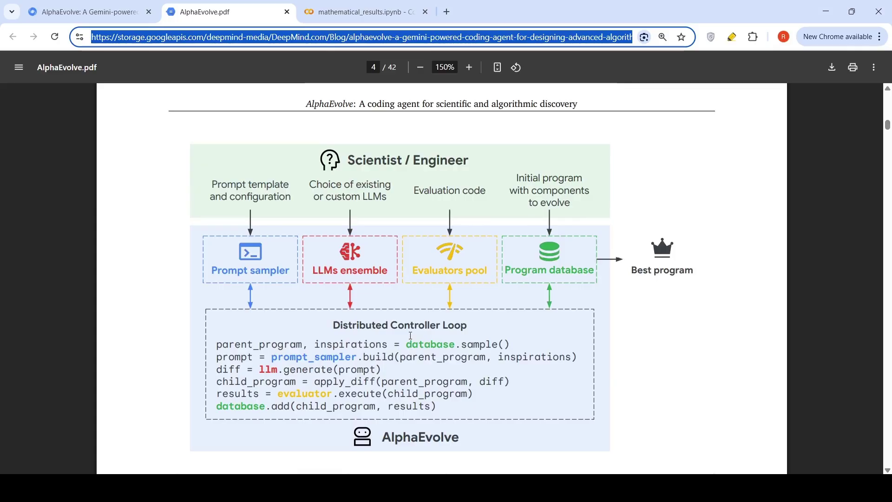
pyautogui.scroll(-2, 411, 335)
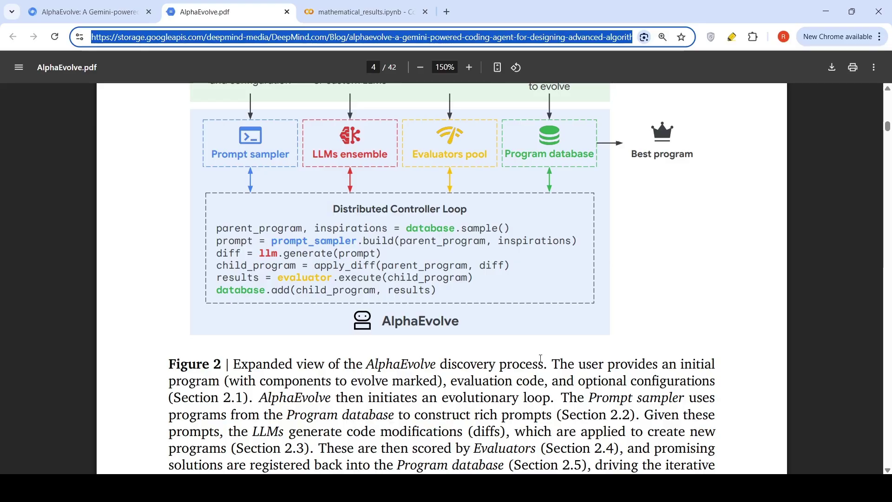
pyautogui.scroll(-1, 541, 359)
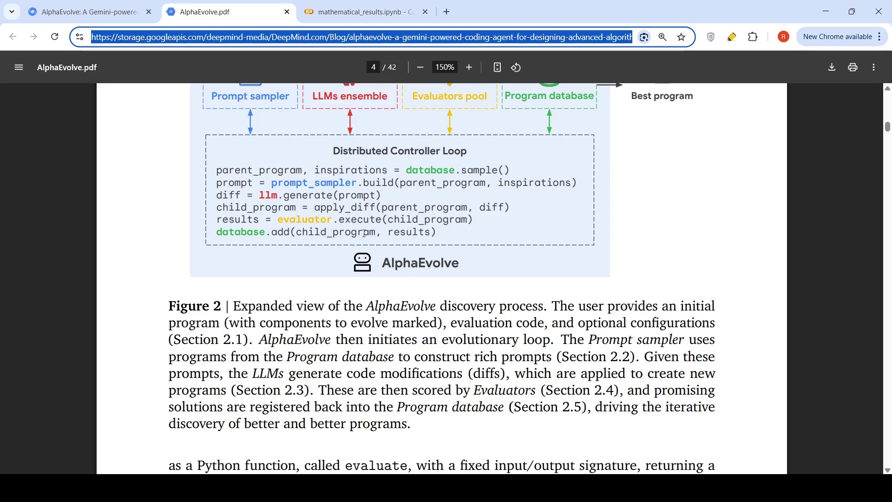
pyautogui.scroll(1, 365, 234)
pyautogui.scroll(-1, 364, 234)
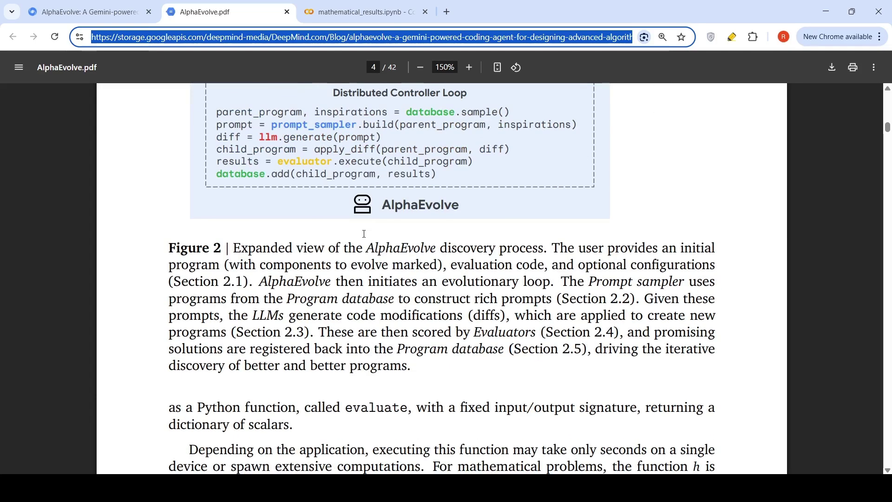
pyautogui.scroll(2, 364, 234)
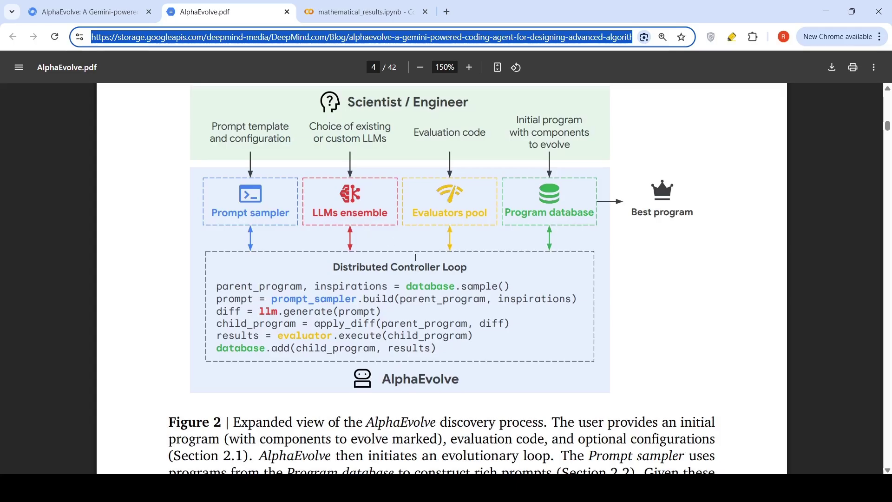
pyautogui.scroll(-2, 416, 258)
# Zoom the paper out to 125% to bring Figure 3 on page 6 into view
pyautogui.hotkey('ctrl', '-')
pyautogui.scroll(-8, 416, 258)
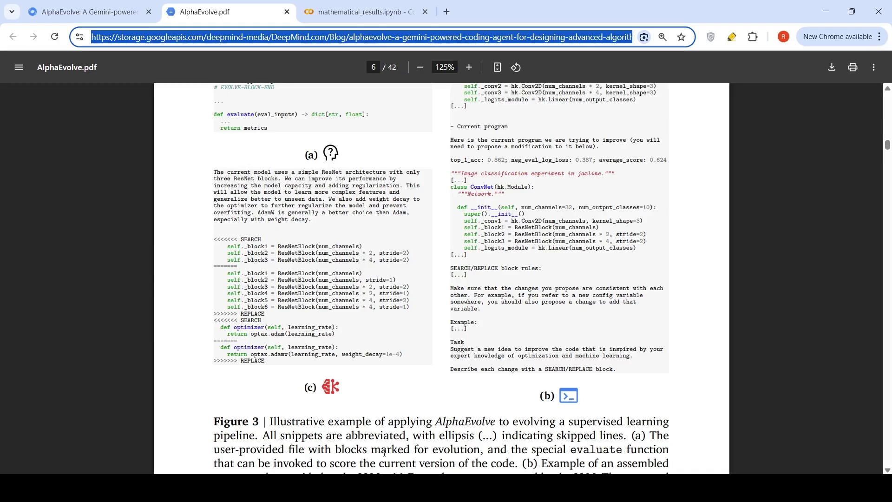
pyautogui.scroll(4, 327, 444)
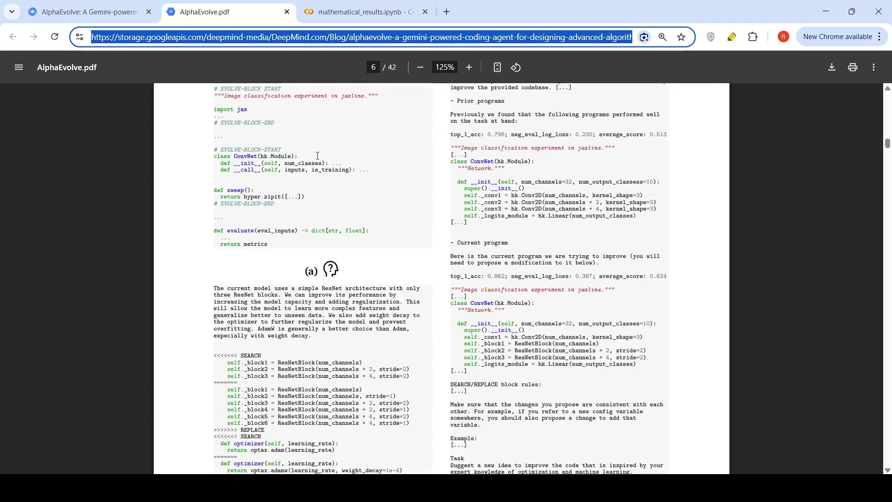
pyautogui.scroll(2, 317, 157)
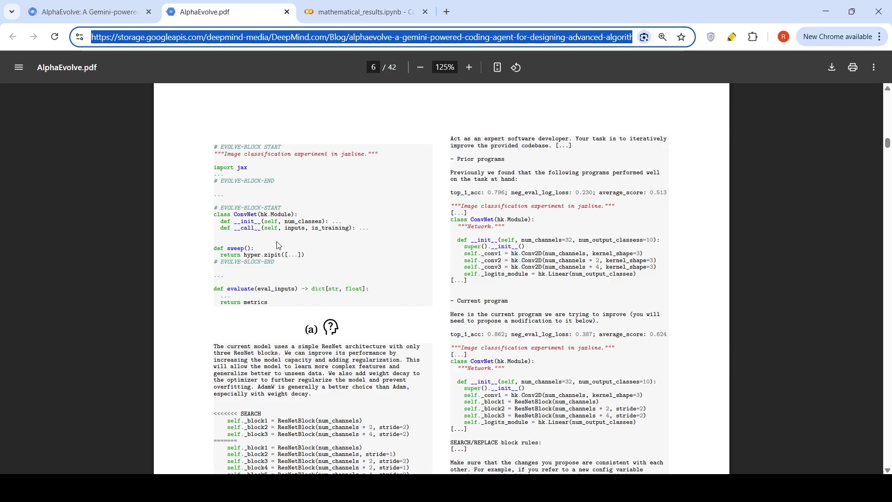
pyautogui.scroll(-3, 348, 249)
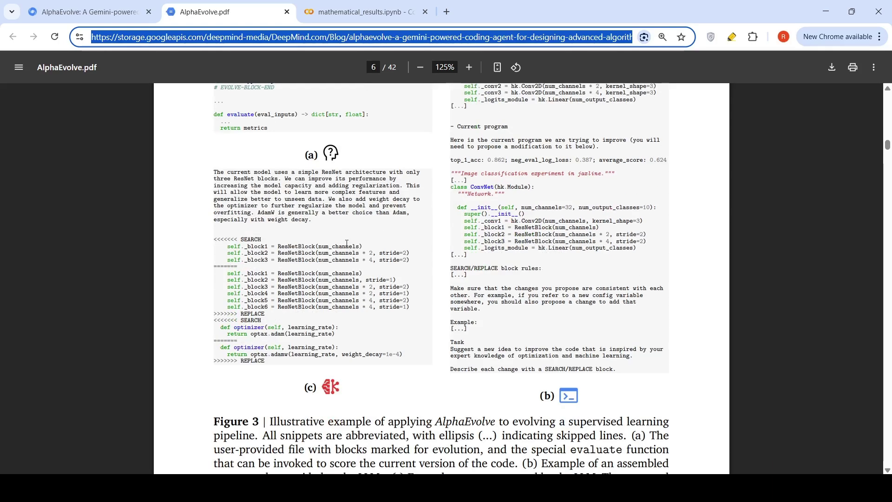
pyautogui.scroll(-2, 346, 246)
pyautogui.scroll(3, 616, 293)
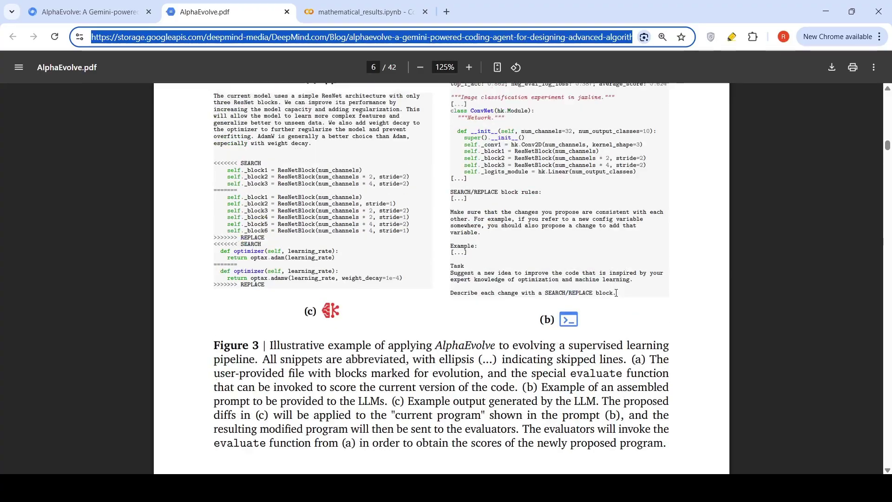
pyautogui.scroll(3, 616, 293)
pyautogui.scroll(3, 616, 294)
pyautogui.scroll(-4, 616, 292)
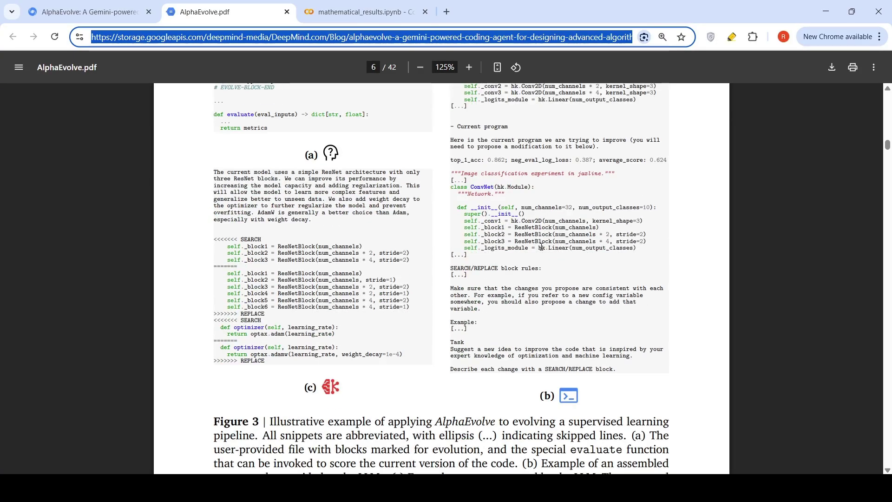
pyautogui.scroll(-1, 606, 400)
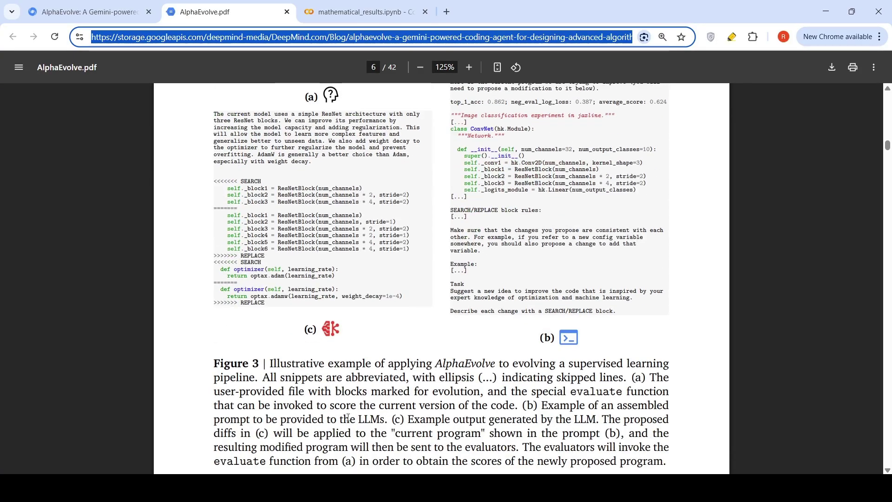
pyautogui.scroll(1, 626, 274)
pyautogui.scroll(3, 625, 274)
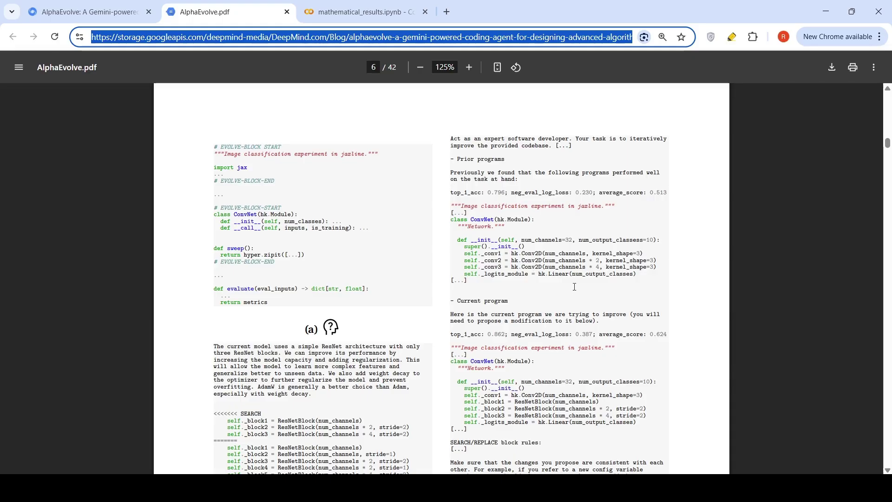
pyautogui.scroll(-1, 576, 292)
pyautogui.scroll(-2, 576, 291)
pyautogui.scroll(-1, 576, 291)
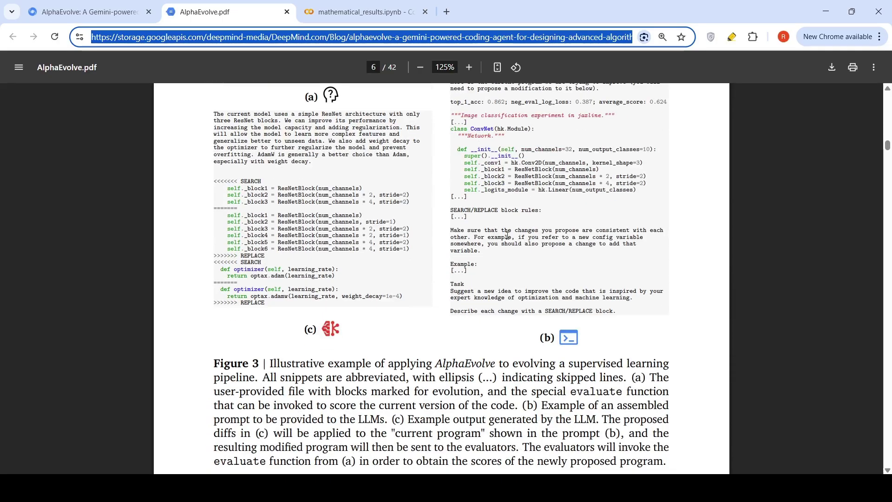
pyautogui.scroll(-1, 514, 270)
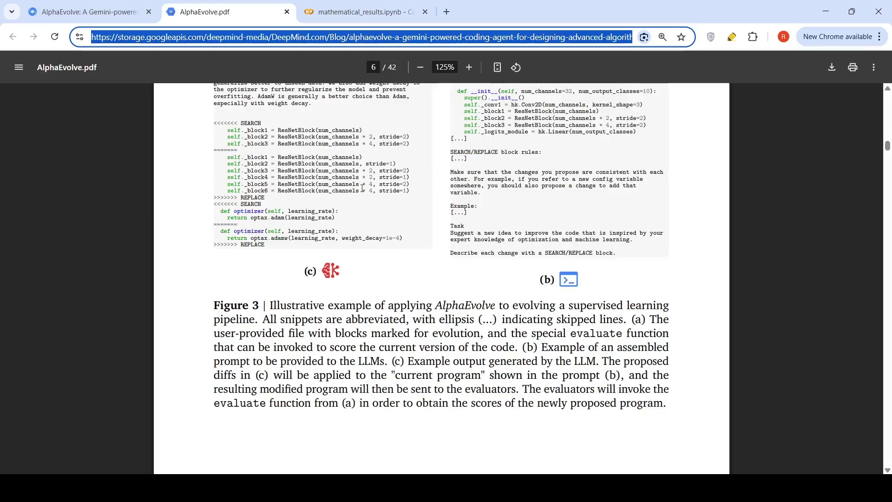
pyautogui.scroll(2, 363, 188)
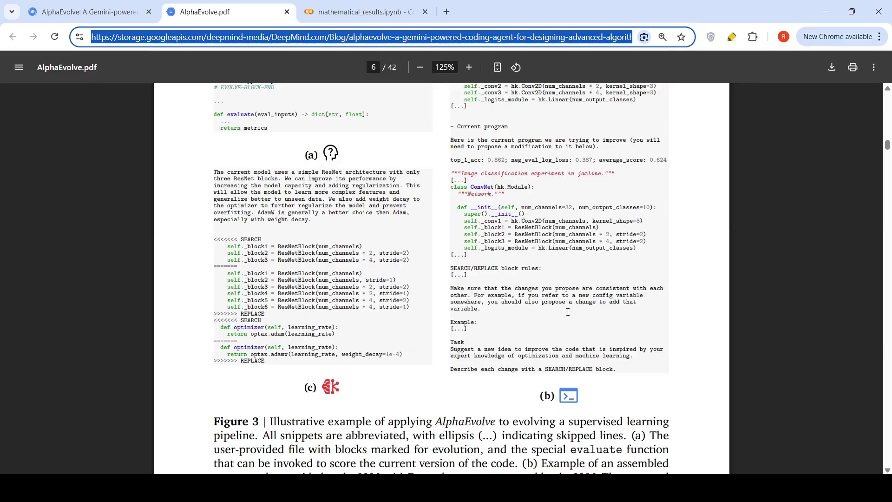
pyautogui.scroll(-3, 568, 312)
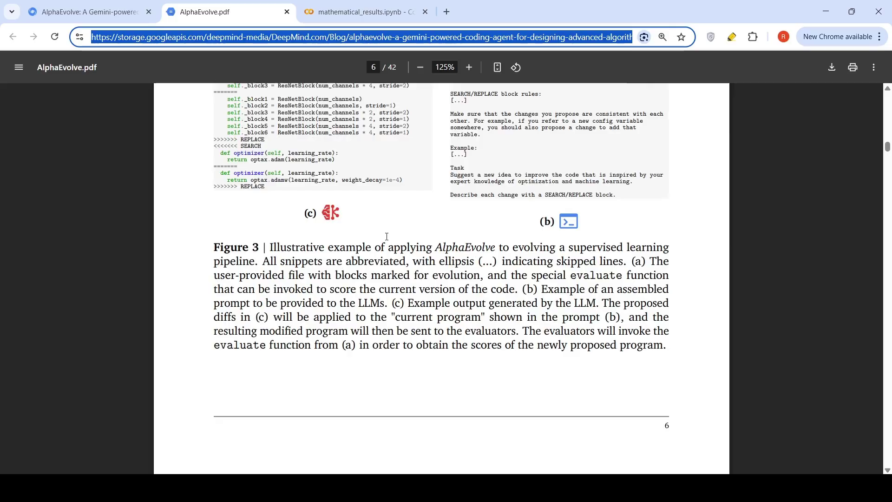
pyautogui.scroll(5, 383, 209)
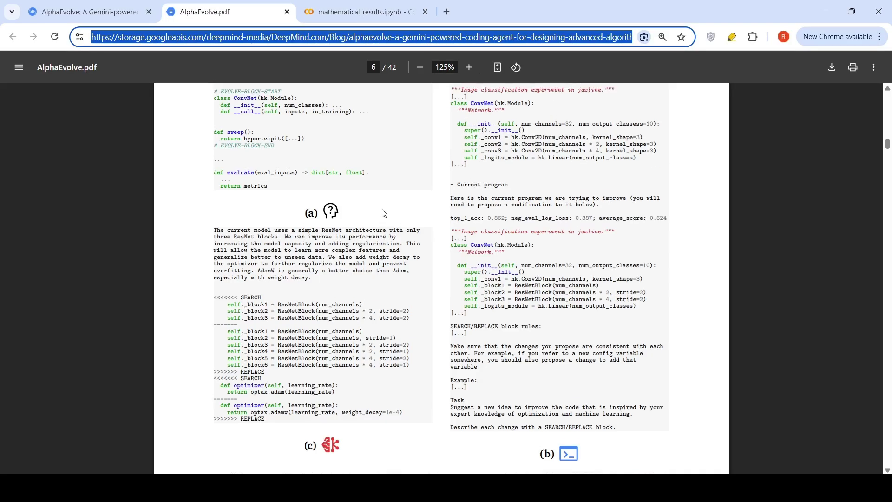
pyautogui.scroll(3, 384, 209)
pyautogui.scroll(-2, 394, 296)
pyautogui.scroll(-3, 394, 296)
pyautogui.scroll(-3, 408, 321)
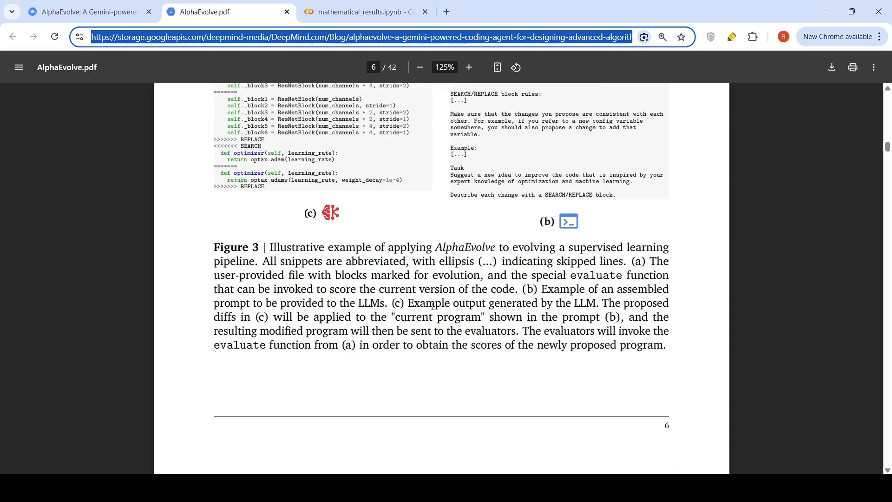
pyautogui.scroll(2, 409, 237)
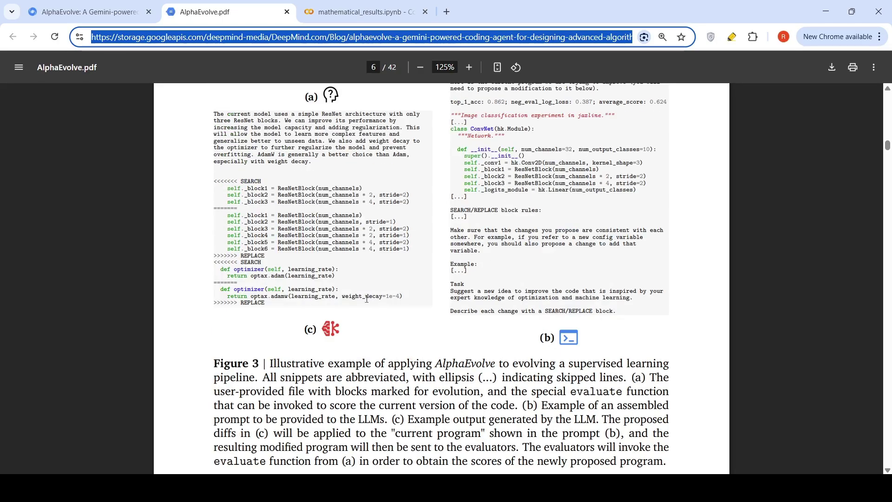
pyautogui.scroll(2, 555, 210)
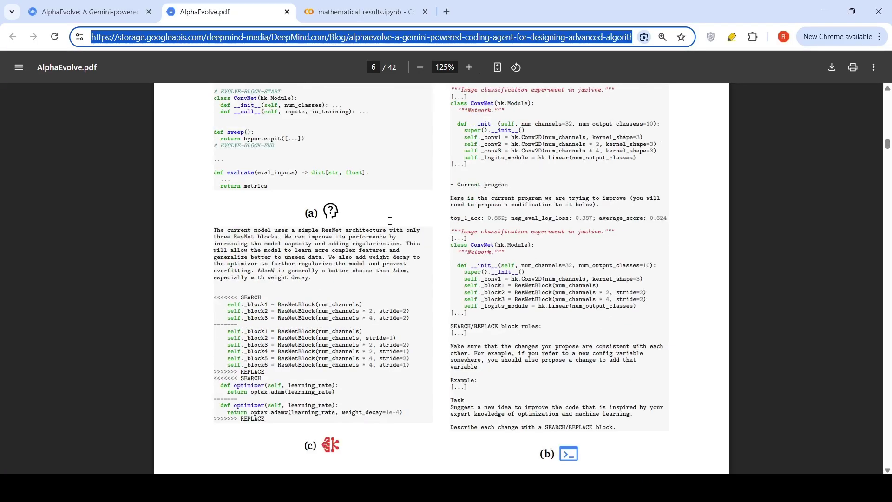
pyautogui.scroll(-2, 391, 220)
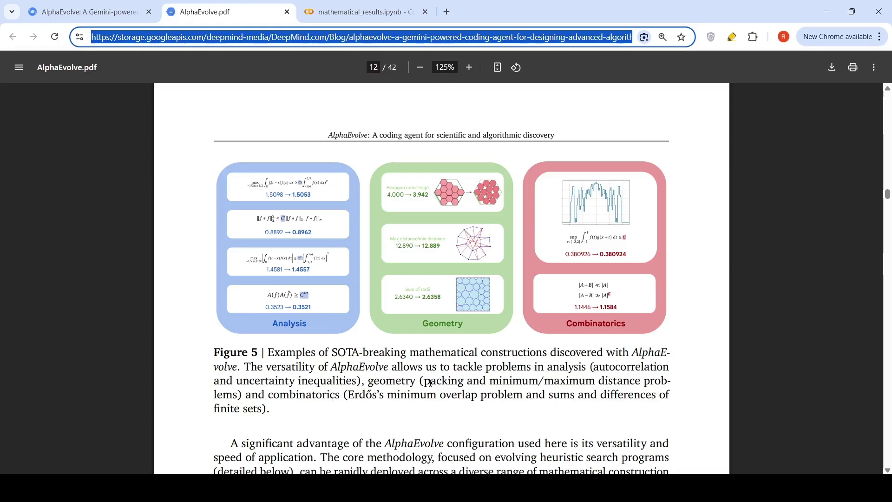
pyautogui.scroll(-3, 427, 383)
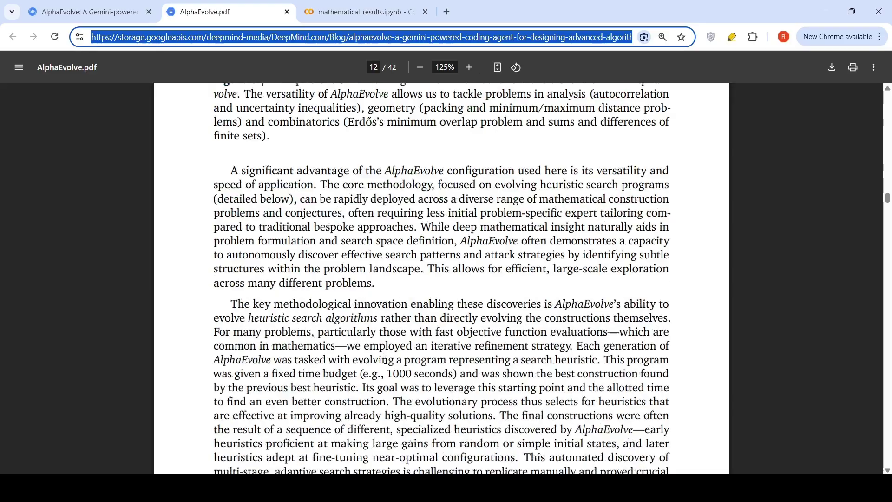
pyautogui.scroll(-3, 427, 383)
pyautogui.scroll(-5, 385, 358)
pyautogui.scroll(-5, 385, 358)
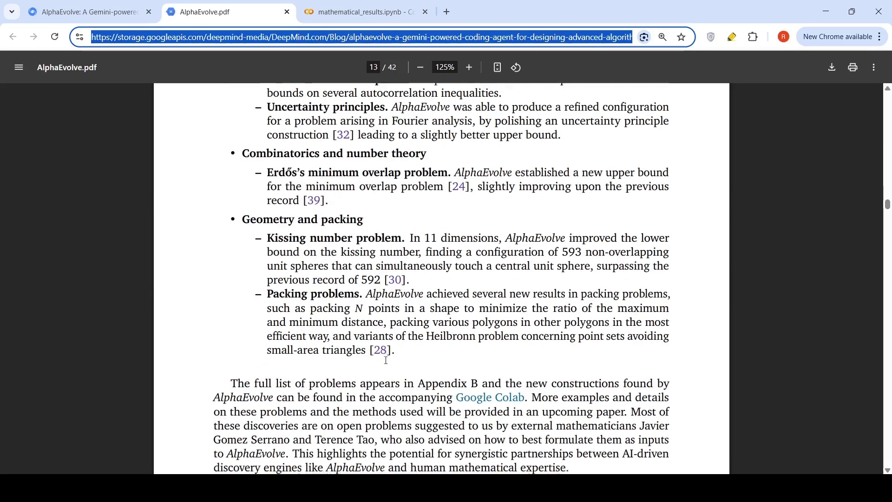
pyautogui.scroll(-5, 386, 358)
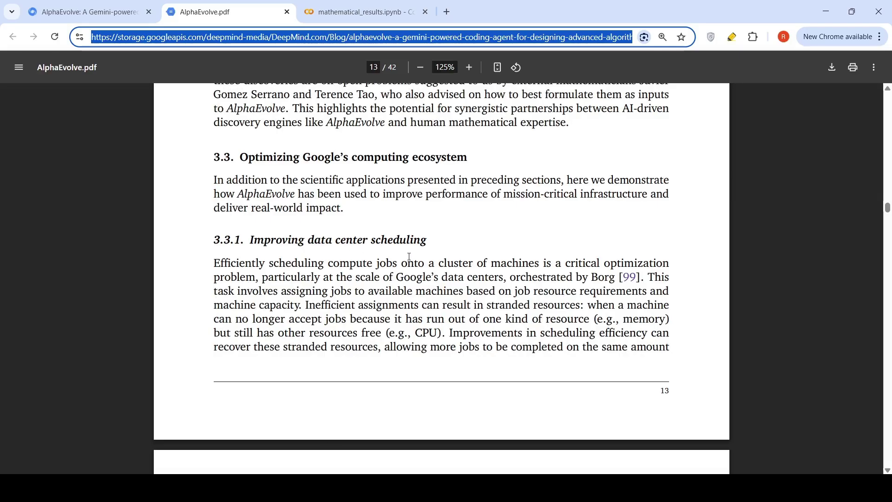
pyautogui.scroll(-4, 427, 281)
pyautogui.scroll(-2, 426, 281)
pyautogui.scroll(5, 427, 280)
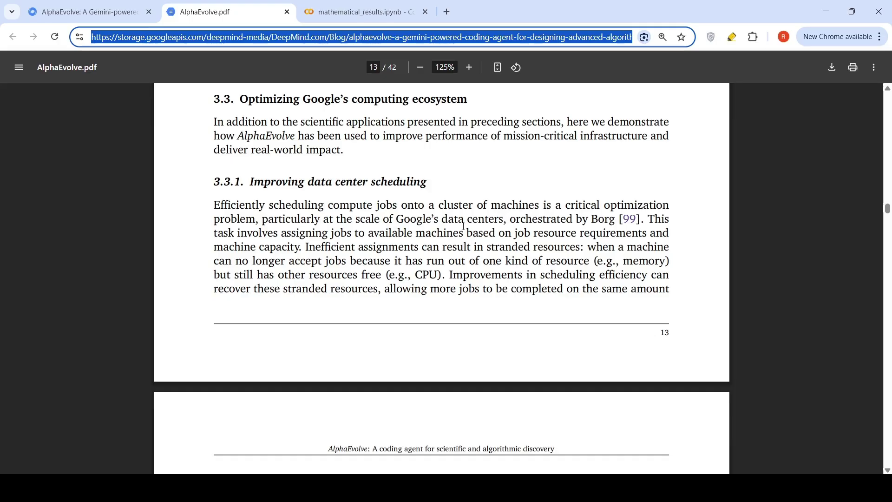
pyautogui.scroll(-8, 442, 246)
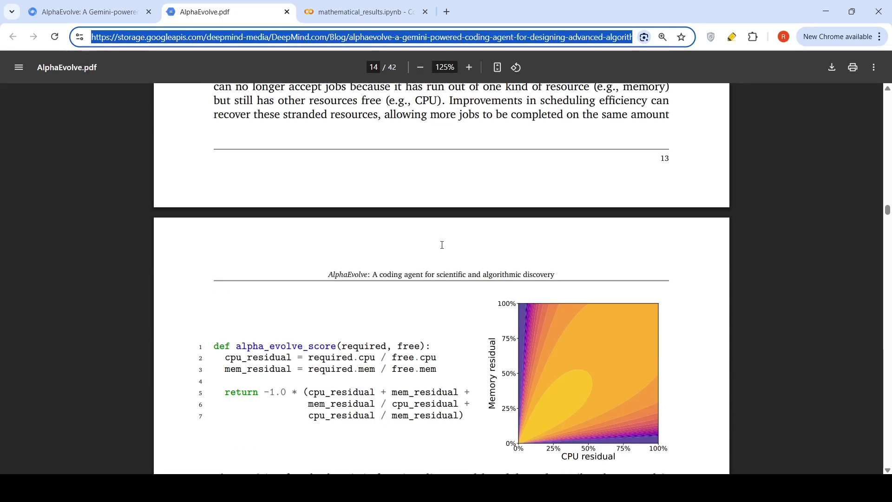
pyautogui.scroll(-6, 442, 245)
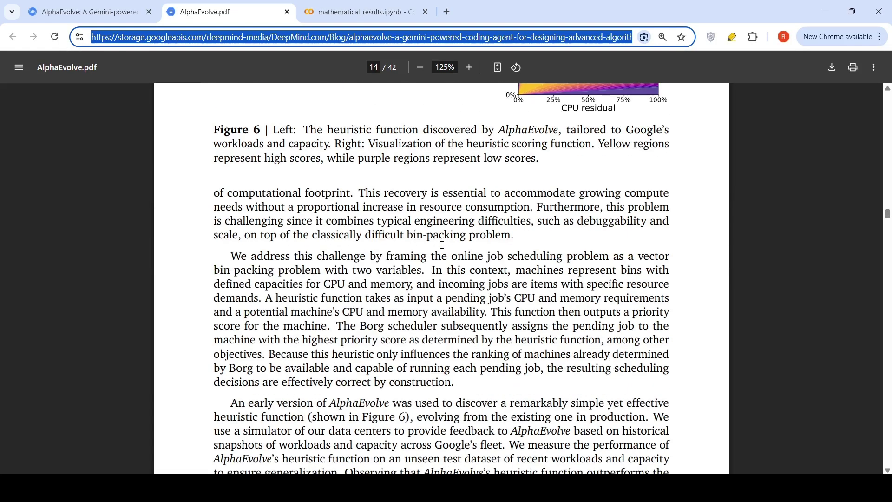
pyautogui.scroll(-3, 441, 246)
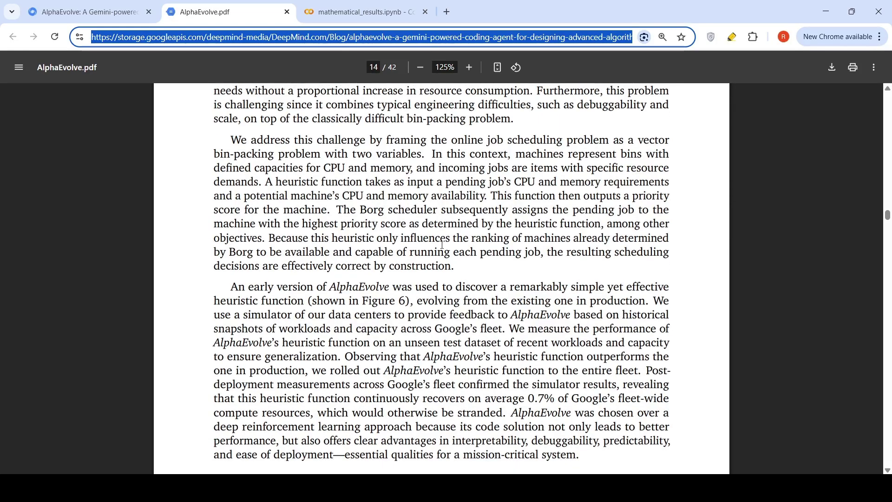
pyautogui.scroll(-2, 442, 245)
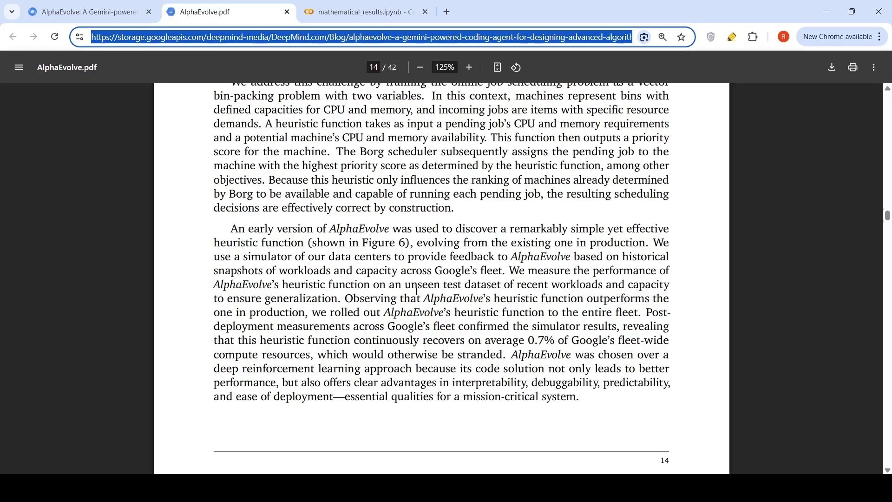
pyautogui.scroll(4, 417, 294)
pyautogui.scroll(4, 417, 292)
pyautogui.scroll(4, 417, 293)
pyautogui.scroll(4, 418, 292)
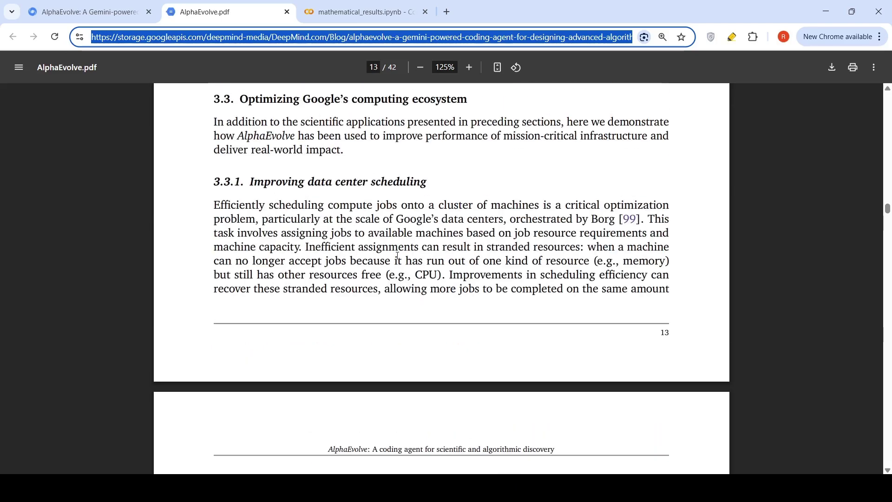
pyautogui.scroll(-5, 397, 257)
pyautogui.scroll(-5, 398, 257)
pyautogui.scroll(-4, 397, 257)
pyautogui.scroll(-4, 398, 257)
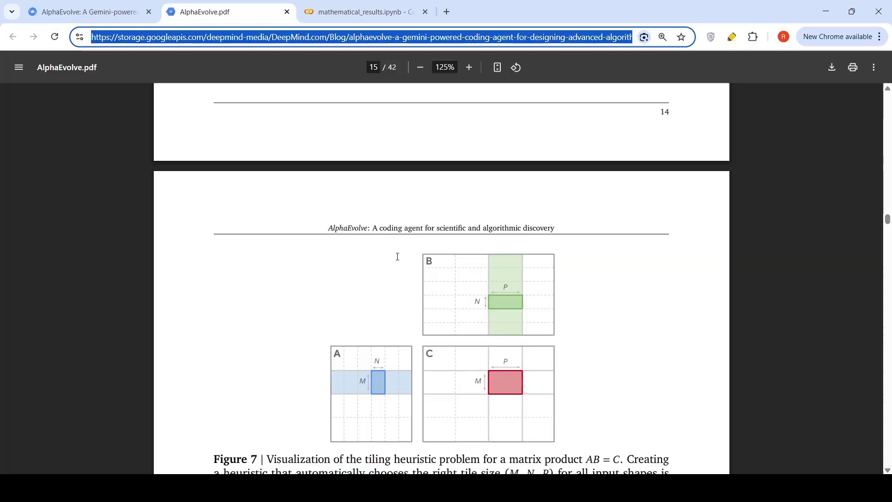
pyautogui.scroll(-5, 398, 256)
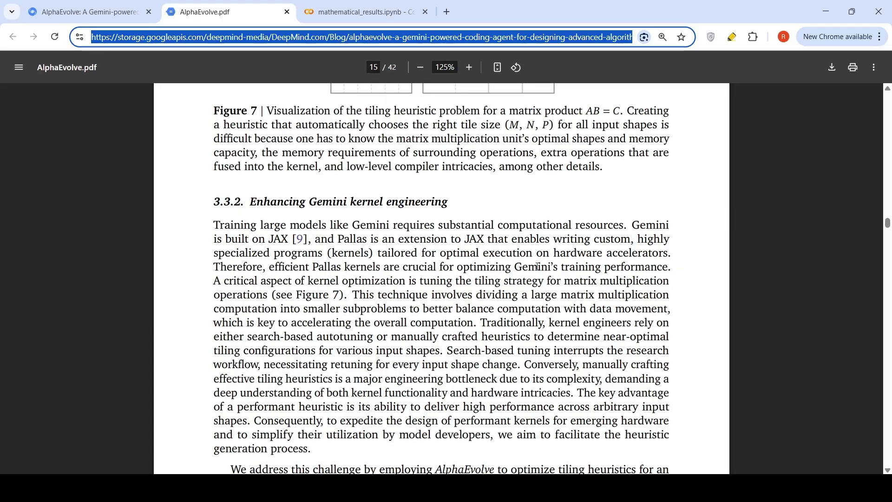
pyautogui.scroll(-3, 577, 262)
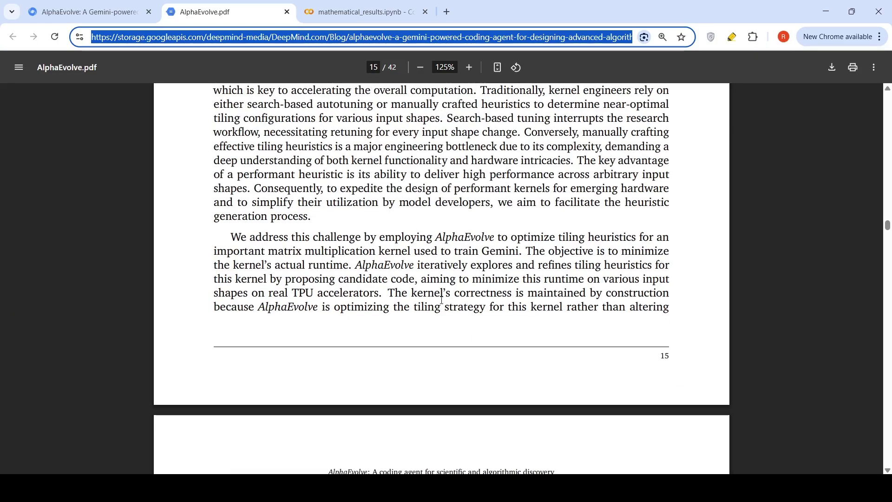
pyautogui.scroll(-3, 442, 298)
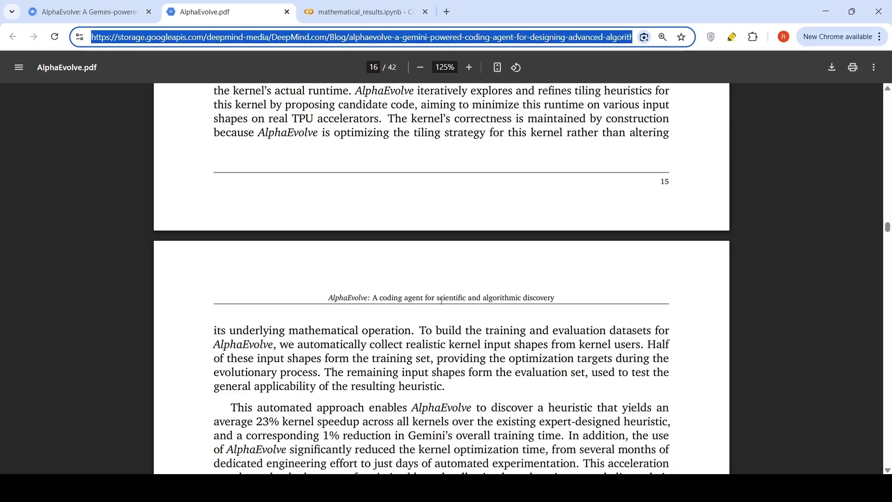
pyautogui.scroll(-4, 442, 299)
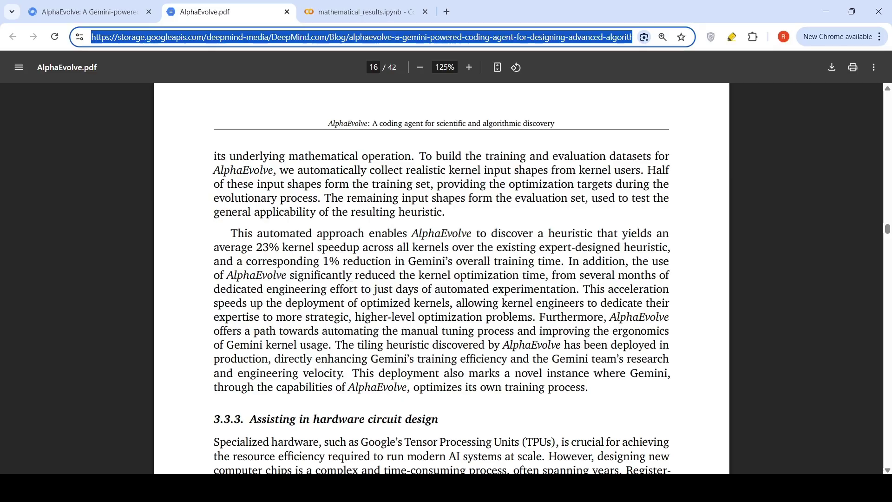
pyautogui.scroll(-3, 352, 286)
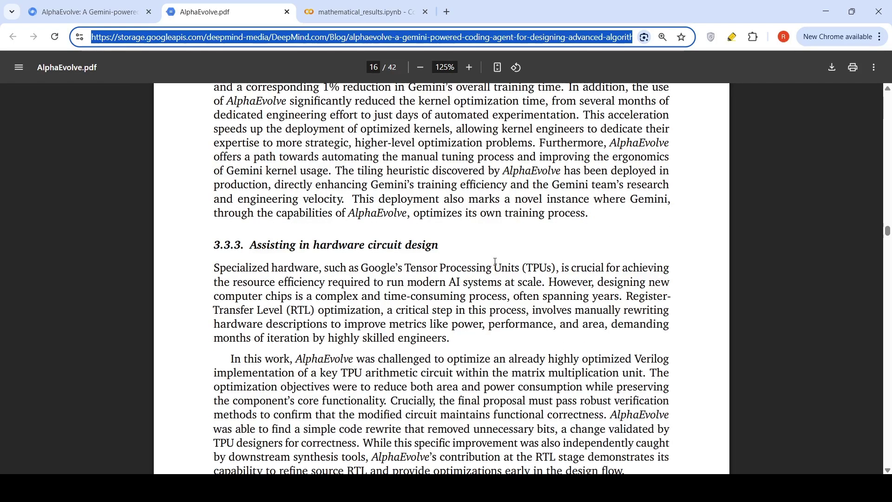
pyautogui.scroll(-3, 417, 312)
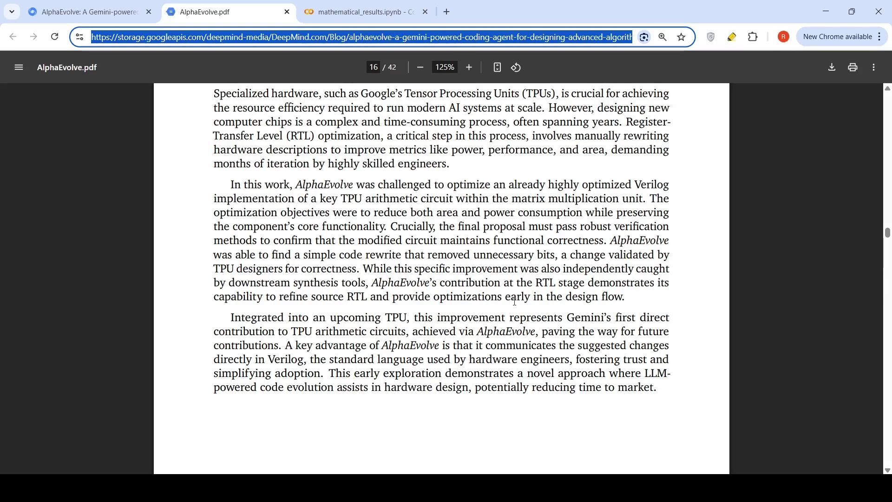
pyautogui.scroll(-3, 514, 302)
pyautogui.scroll(-3, 515, 301)
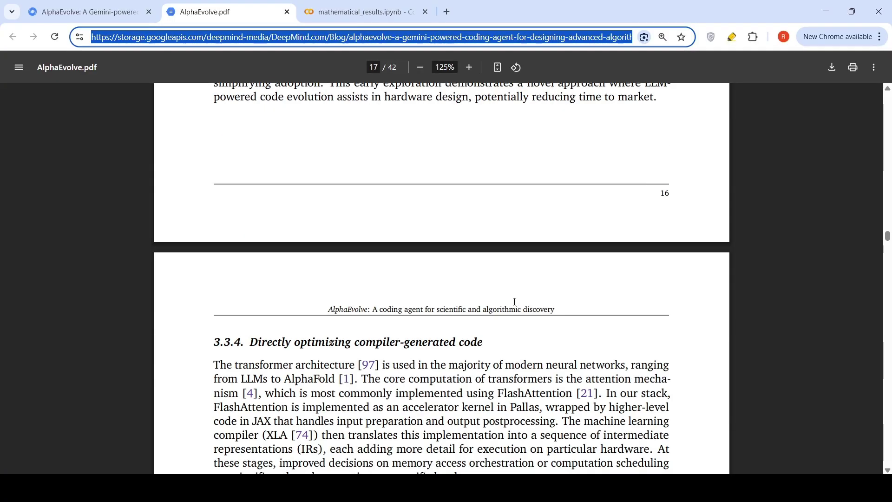
pyautogui.scroll(3, 514, 301)
pyautogui.scroll(2, 514, 301)
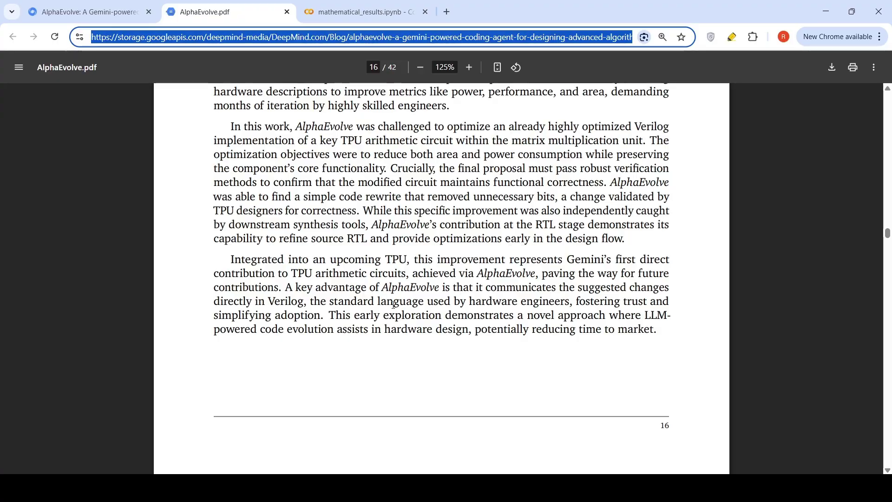
pyautogui.scroll(-8, 392, 304)
pyautogui.scroll(-4, 392, 305)
pyautogui.scroll(4, 393, 305)
pyautogui.scroll(-4, 393, 304)
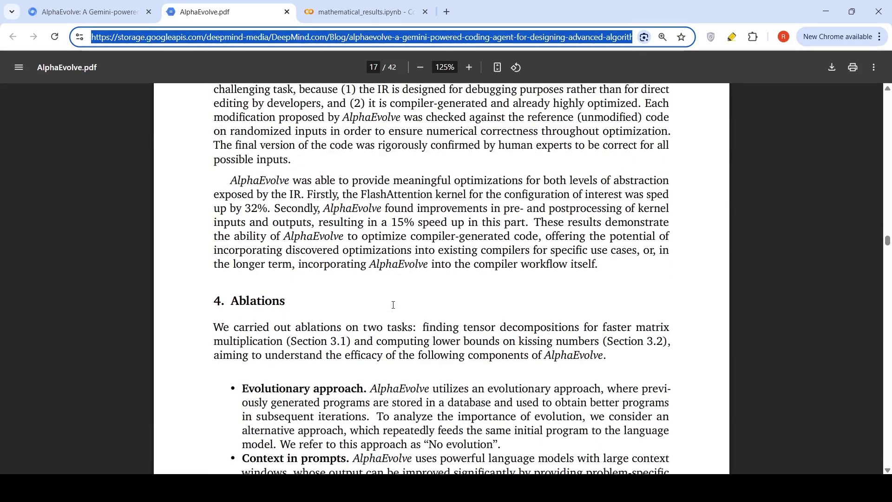
pyautogui.scroll(-8, 393, 305)
pyautogui.scroll(-8, 394, 304)
pyautogui.scroll(-8, 393, 305)
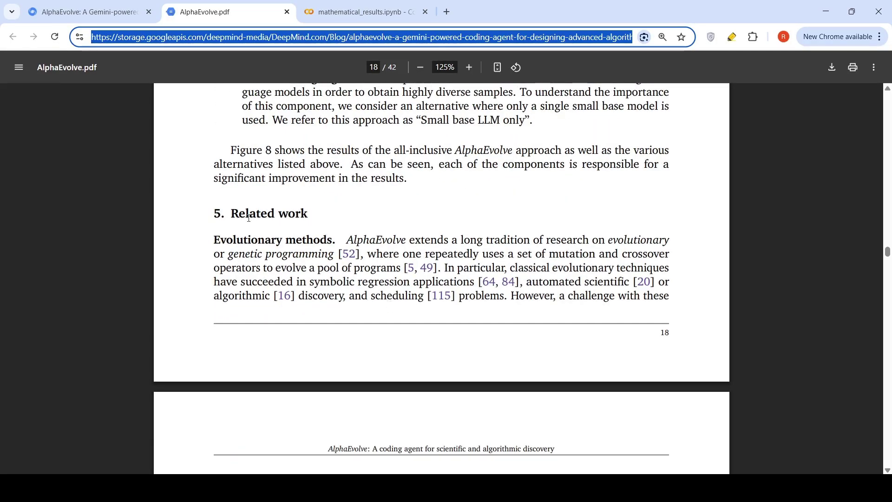
# Switch to the first browser tab holding the AlphaEvolve blog post
pyautogui.click(84, 12)
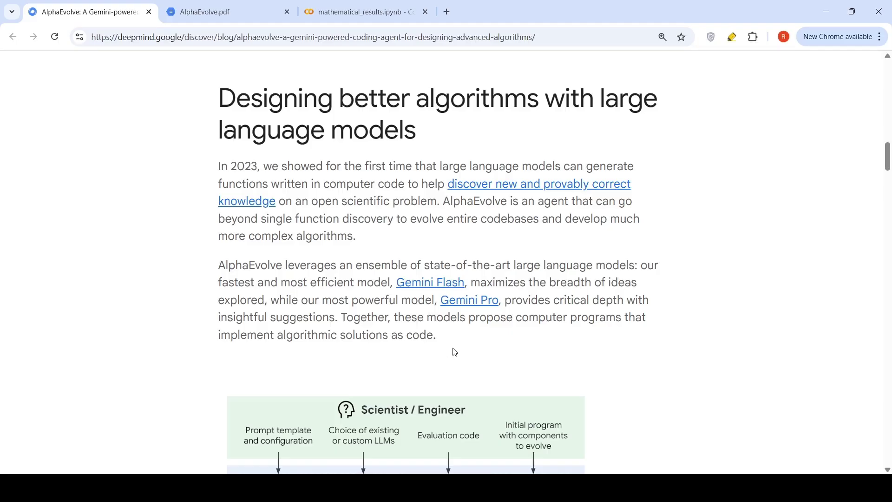
pyautogui.scroll(-15, 453, 352)
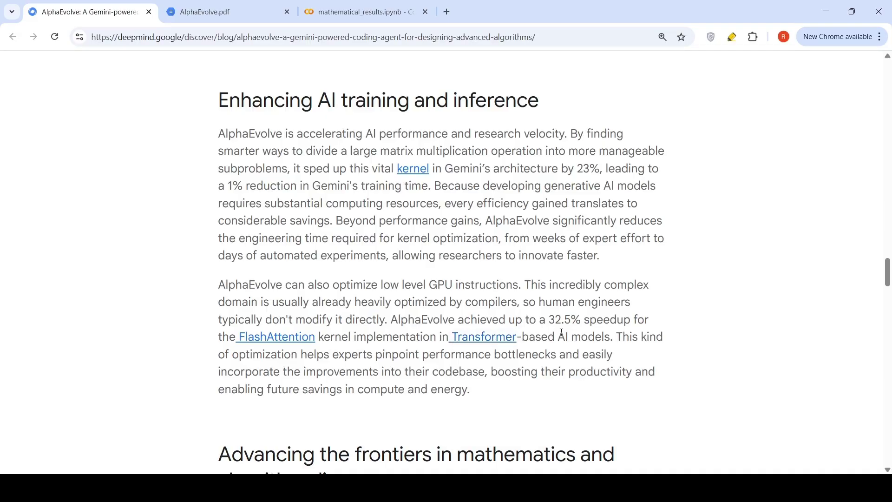
pyautogui.scroll(-4, 562, 334)
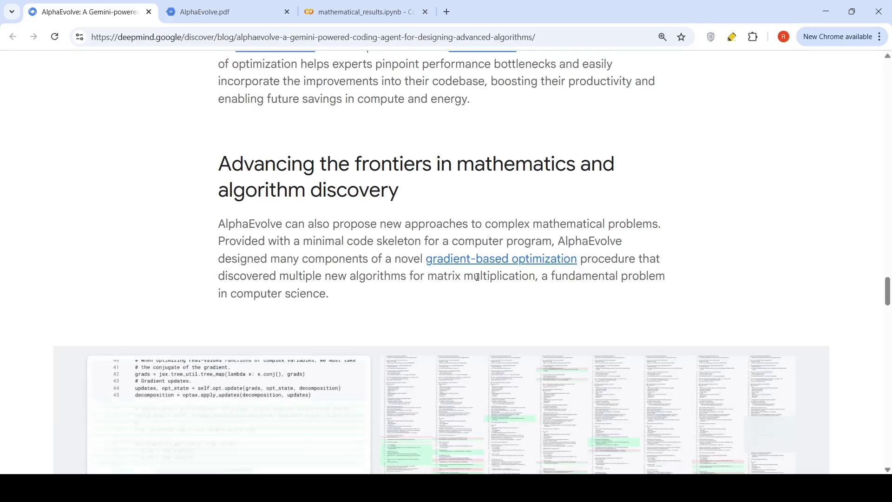
pyautogui.scroll(-5, 478, 277)
pyautogui.scroll(-4, 477, 277)
pyautogui.scroll(-2, 478, 276)
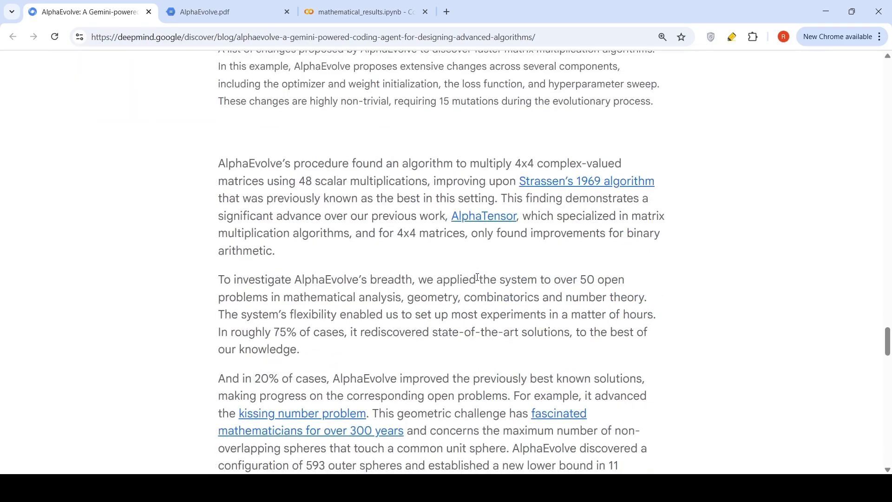
pyautogui.scroll(-5, 478, 278)
pyautogui.scroll(-4, 477, 278)
pyautogui.scroll(3, 477, 279)
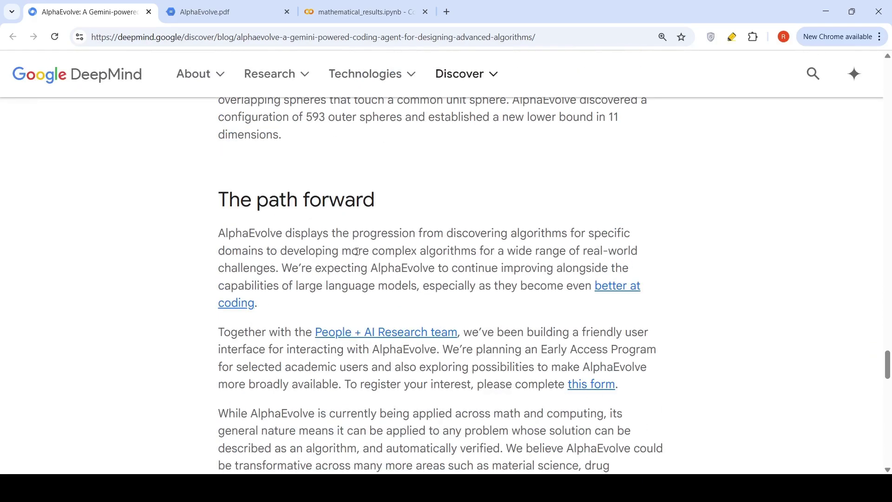
pyautogui.scroll(-1, 429, 269)
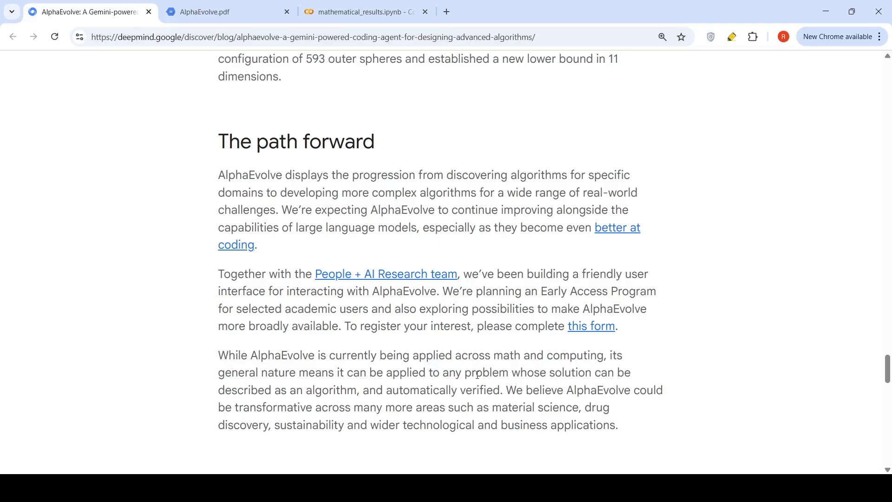
pyautogui.scroll(-1, 478, 375)
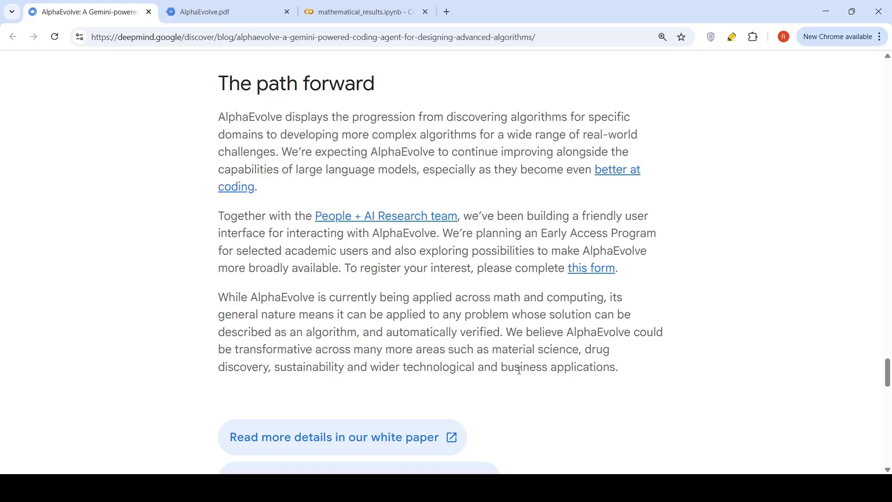
# Jump back to the top of the blog post from 'The path forward' section
pyautogui.press('Home')
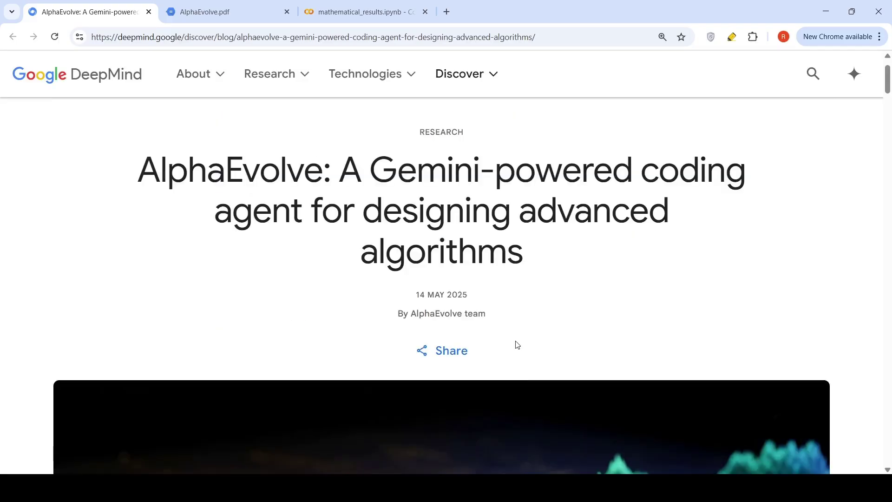